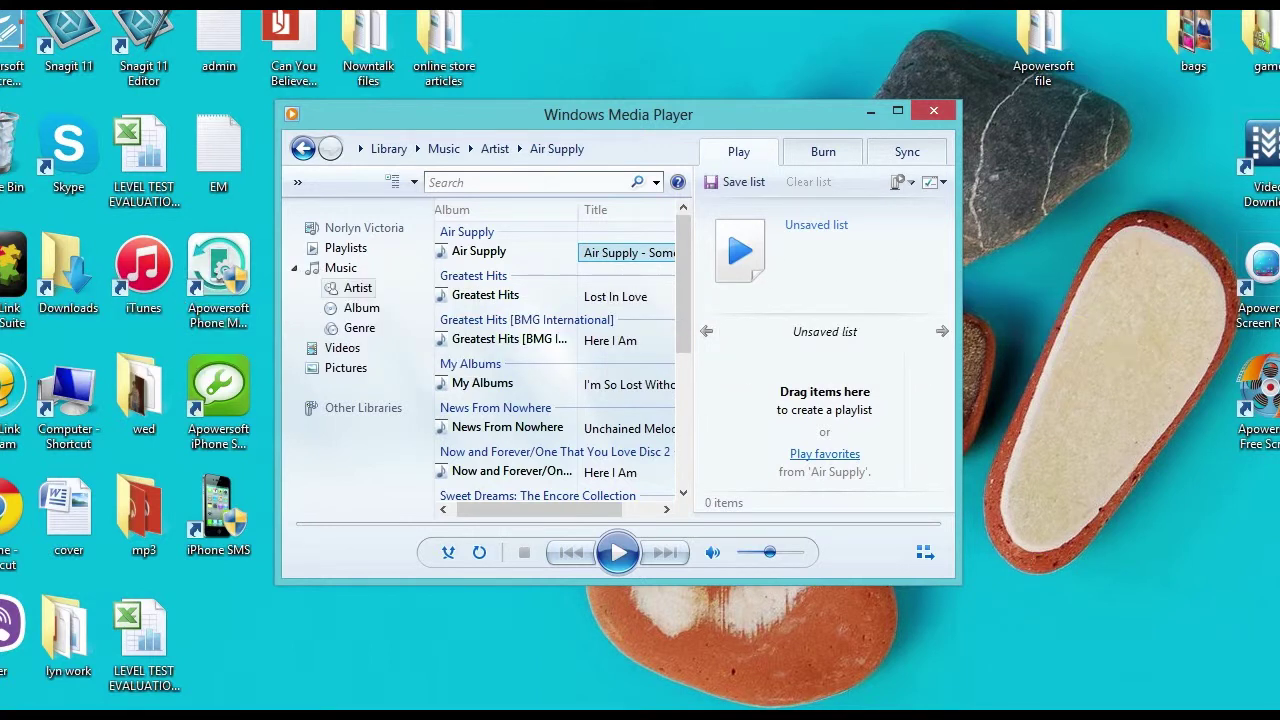
Step: Search the installed apps for 'paint' and launch Paint with a blank canvas
{"action": "mouse_move", "coordinate": [1275, 20]}
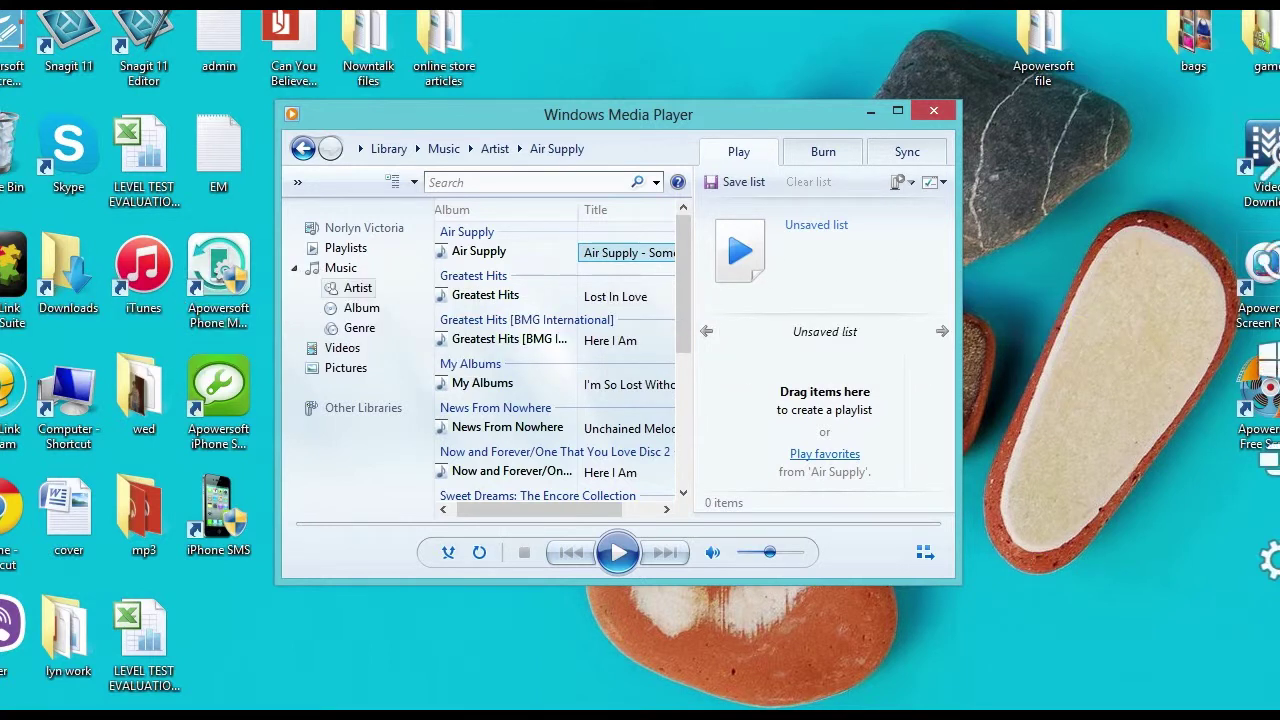
{"action": "left_click", "coordinate": [1256, 160]}
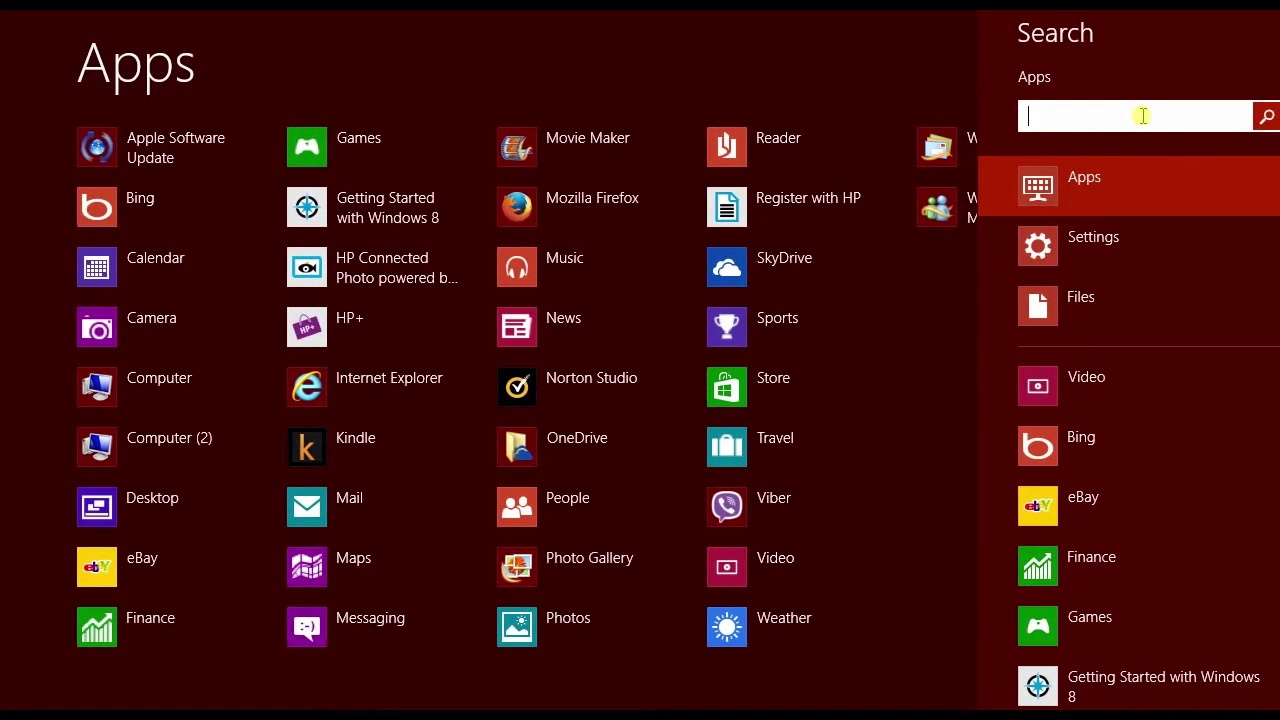
{"action": "type", "text": "paint"}
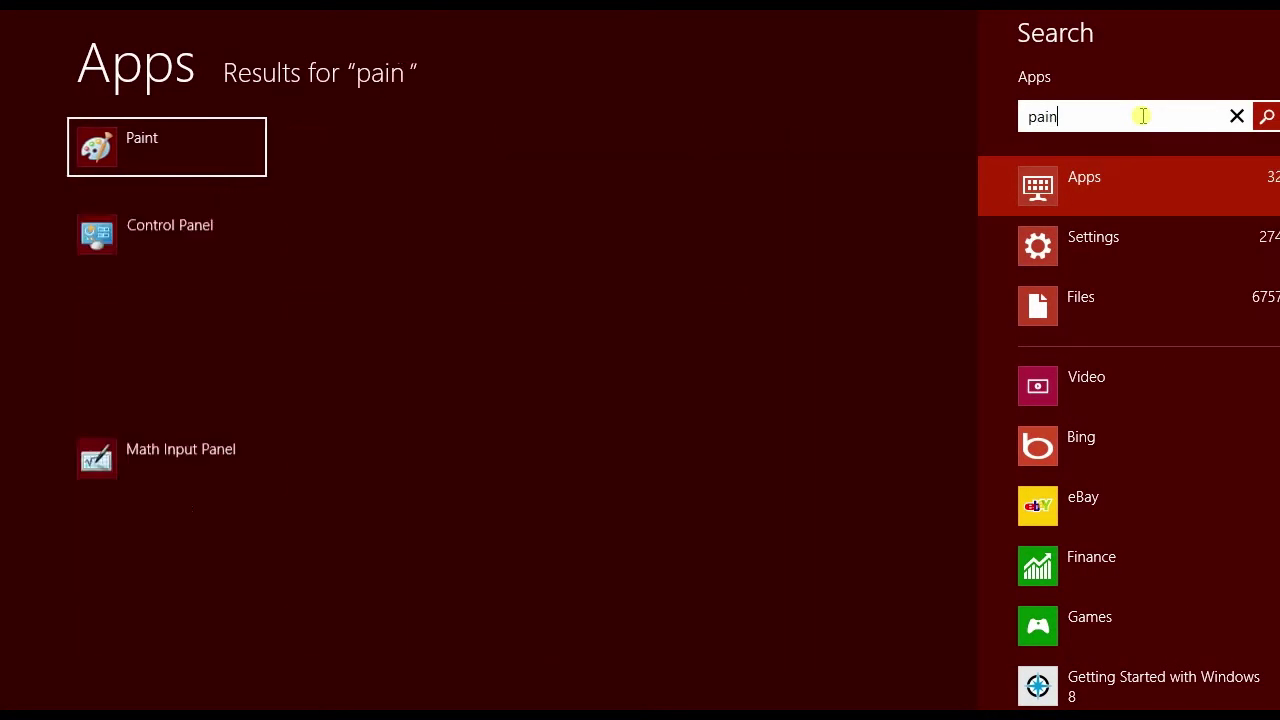
{"action": "left_click", "coordinate": [151, 131]}
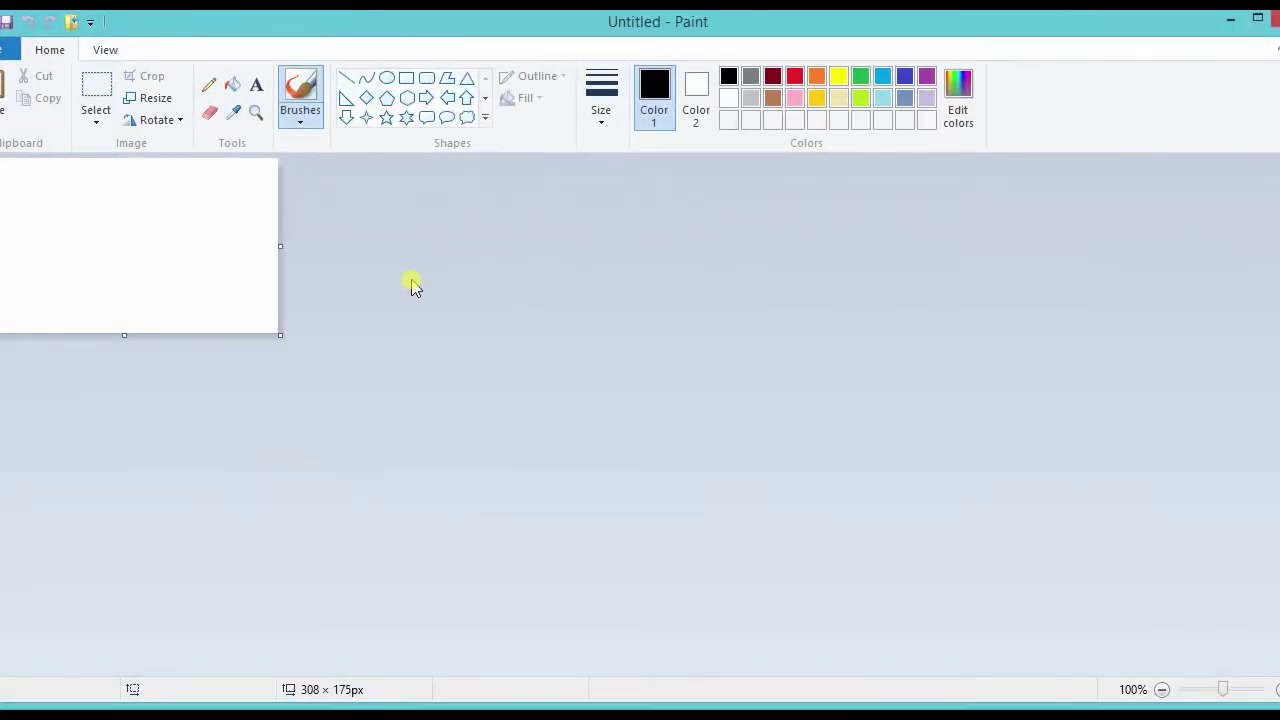
Step: Paste the Windows Media Player screenshot into Paint and save it to the Desktop as WMP.png
{"action": "key", "text": "ctrl+v"}
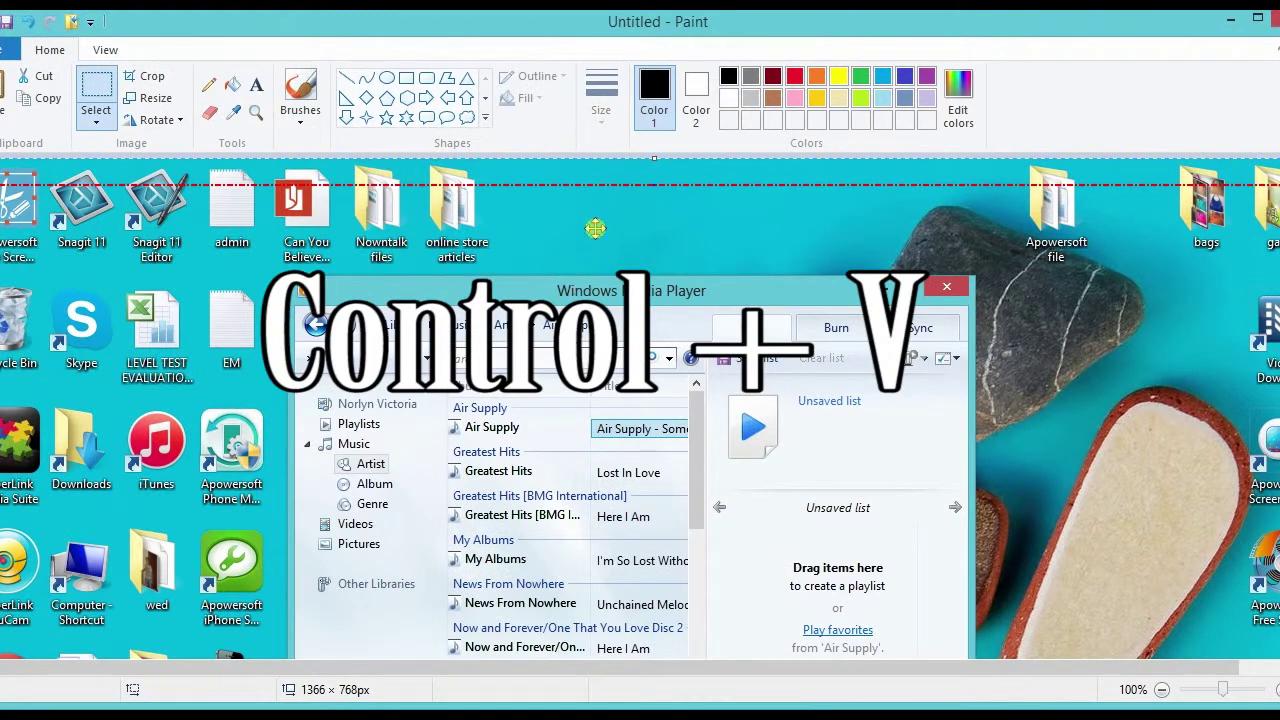
{"action": "mouse_move", "coordinate": [595, 228]}
{"action": "left_mouse_down"}
{"action": "mouse_move", "coordinate": [594, 123]}
{"action": "mouse_move", "coordinate": [594, 134]}
{"action": "left_mouse_up"}
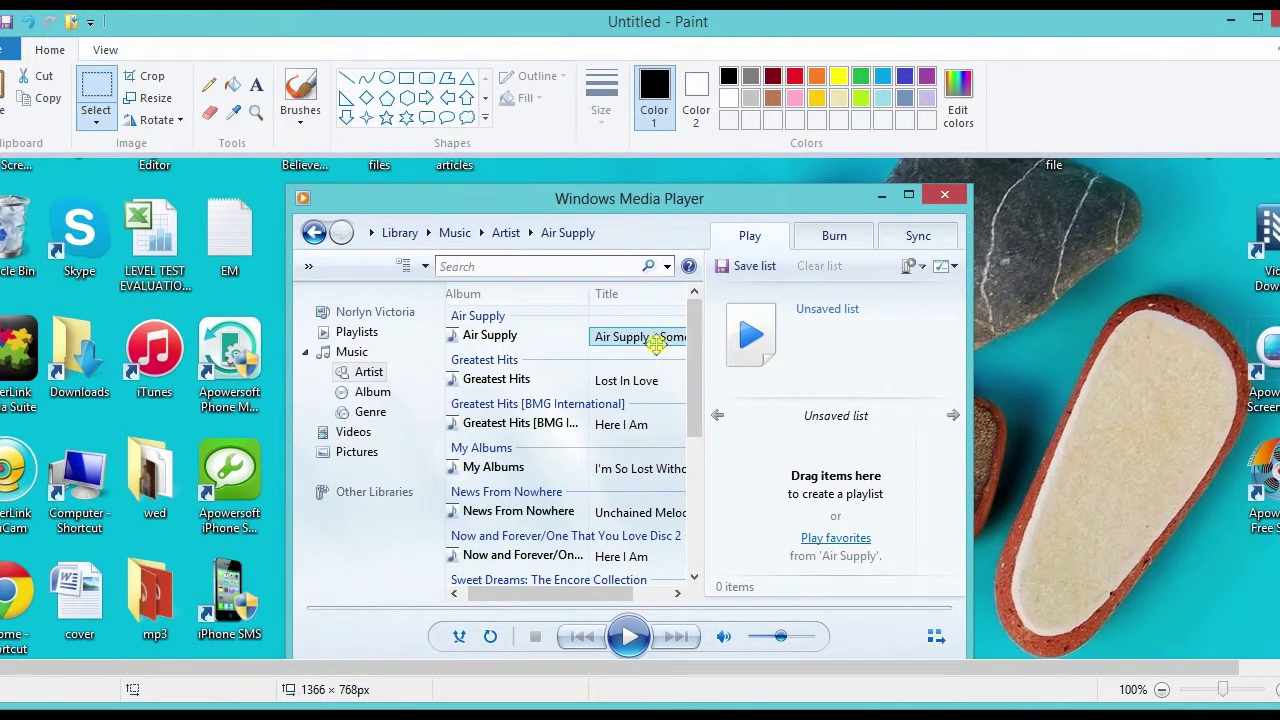
{"action": "left_click", "coordinate": [6, 24]}
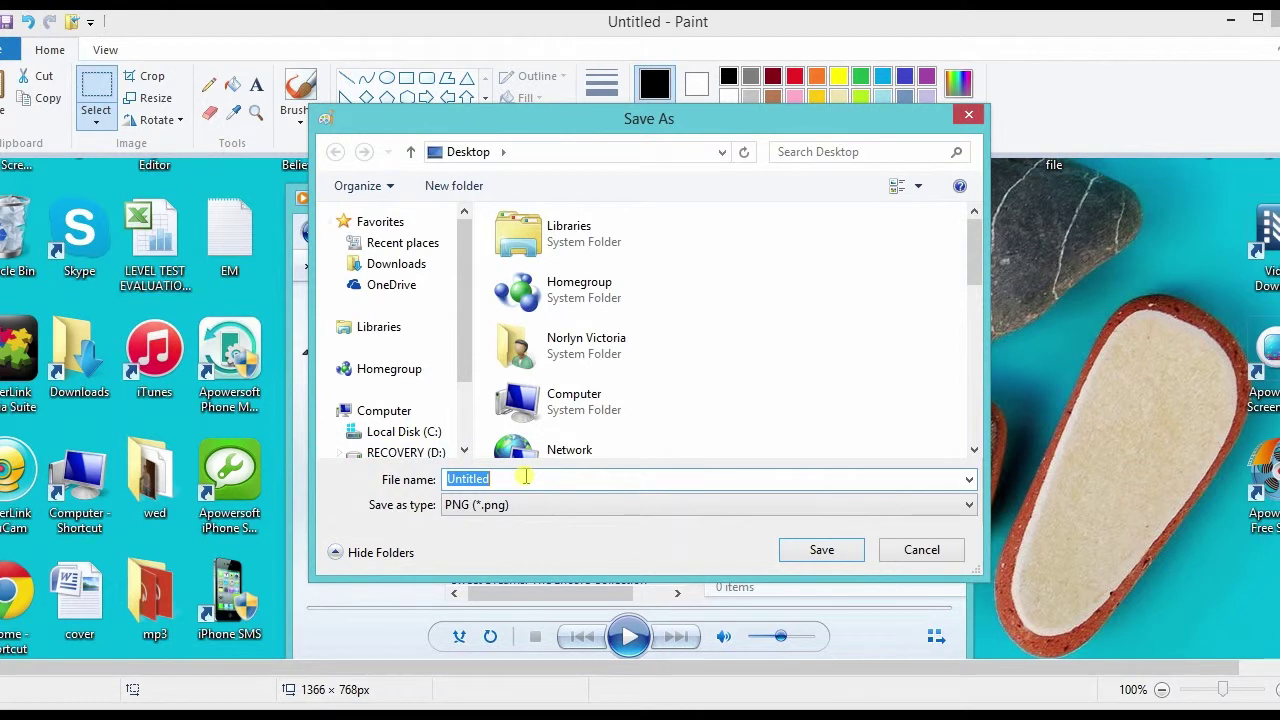
{"action": "type", "text": "WMP"}
{"action": "left_click", "coordinate": [826, 550]}
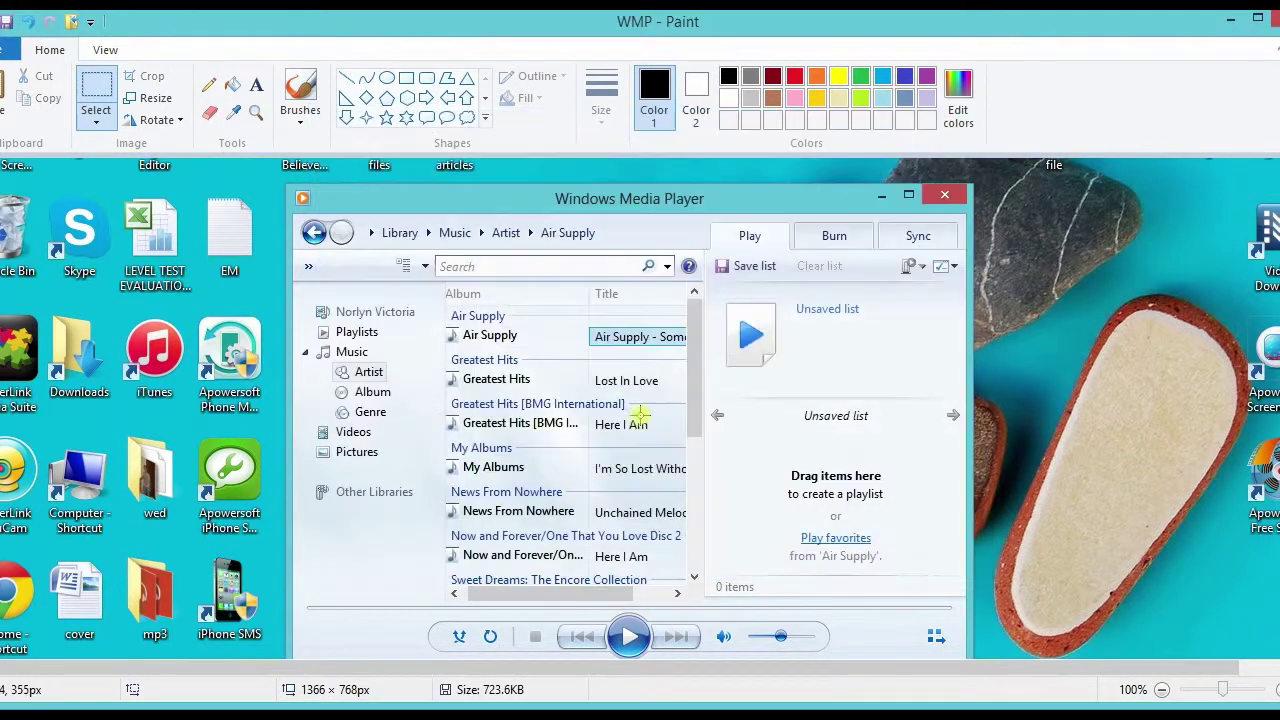
Step: Close Paint and preview WMP.png from the desktop in Windows Photo Viewer
{"action": "left_click", "coordinate": [1276, 29]}
{"action": "right_click", "coordinate": [236, 642]}
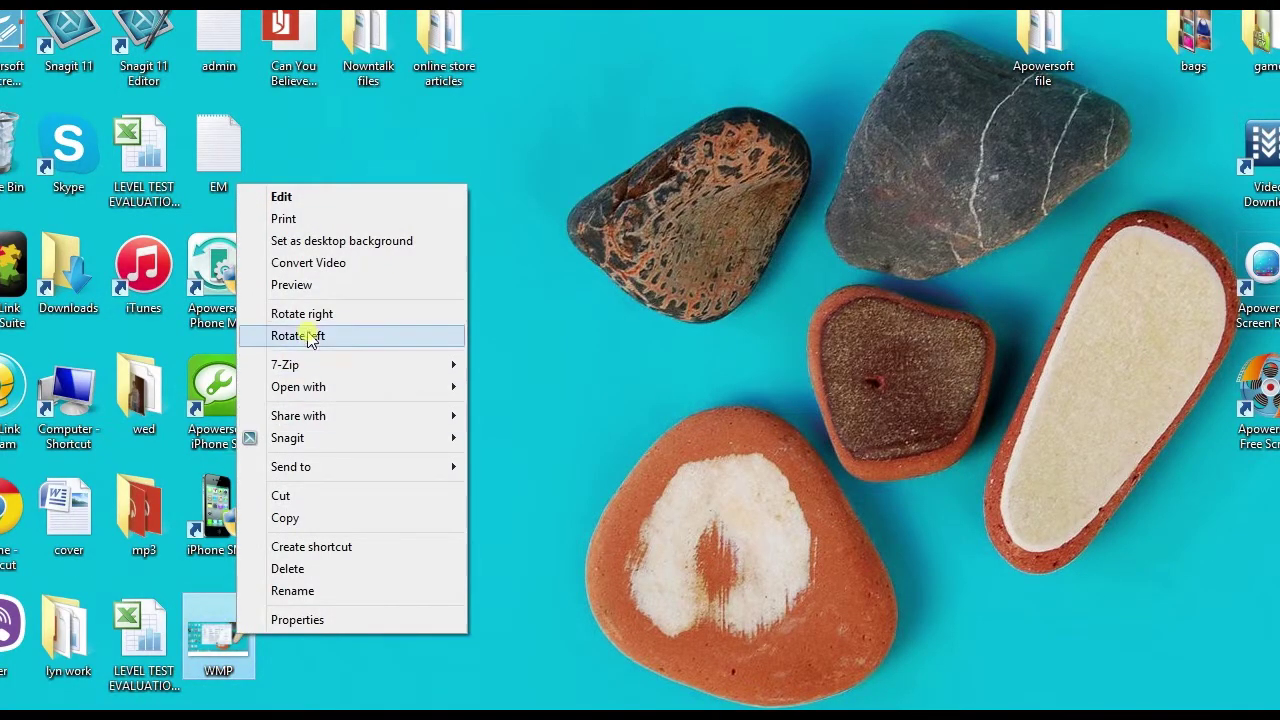
{"action": "left_click", "coordinate": [330, 284]}
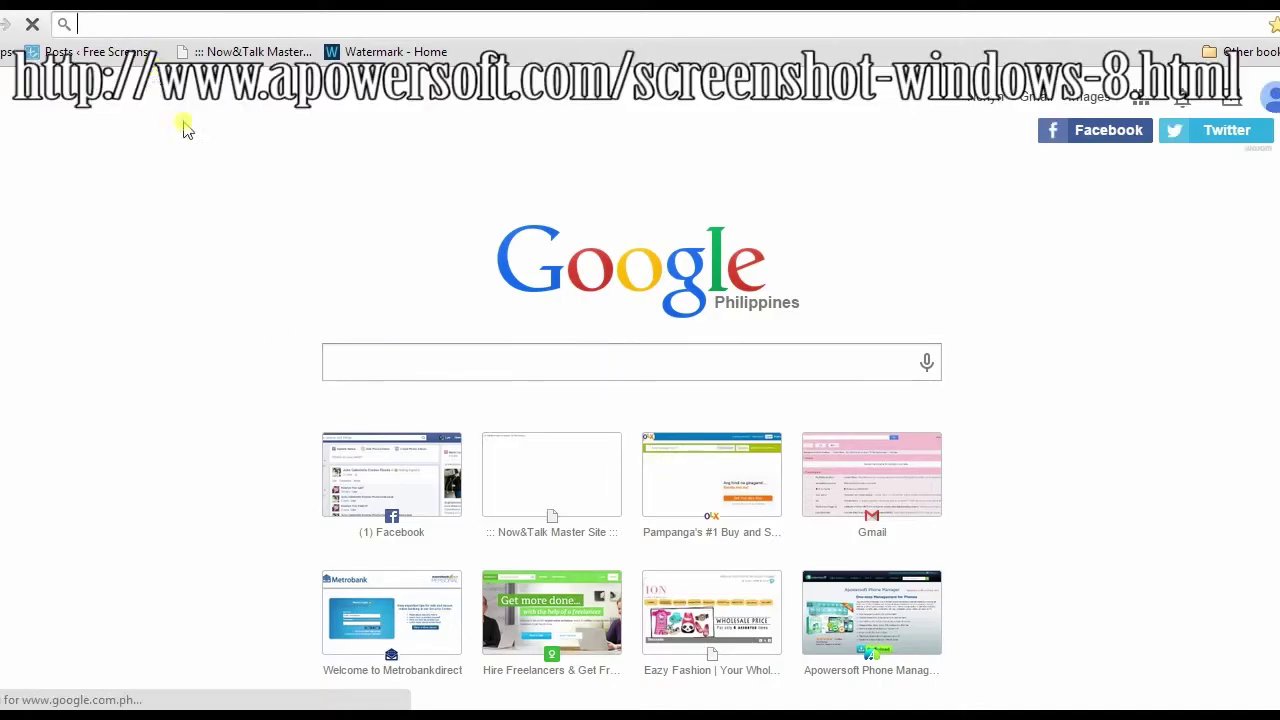
Step: Load the Apowersoft screenshot-windows-8 article and launch the screenshot.net capture tool
{"action": "type", "text": "http://www.apowersoft.com/screenshot-windows-8.html"}
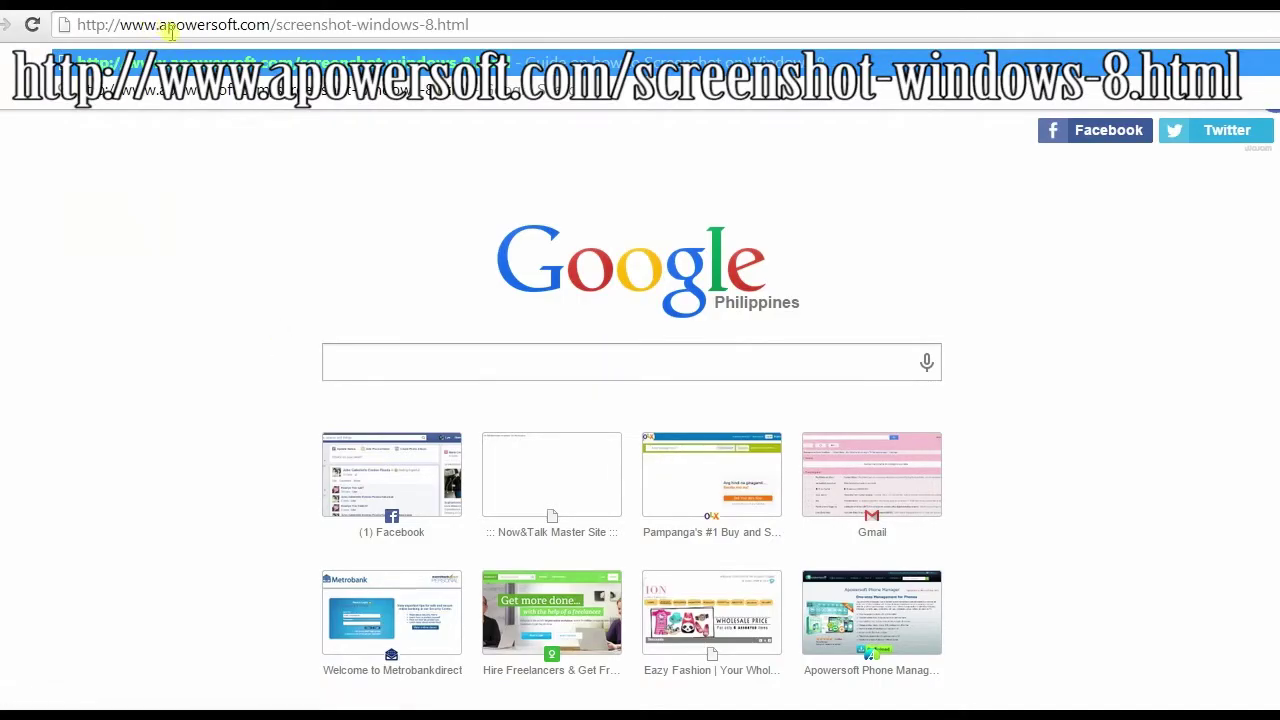
{"action": "key", "text": "Return"}
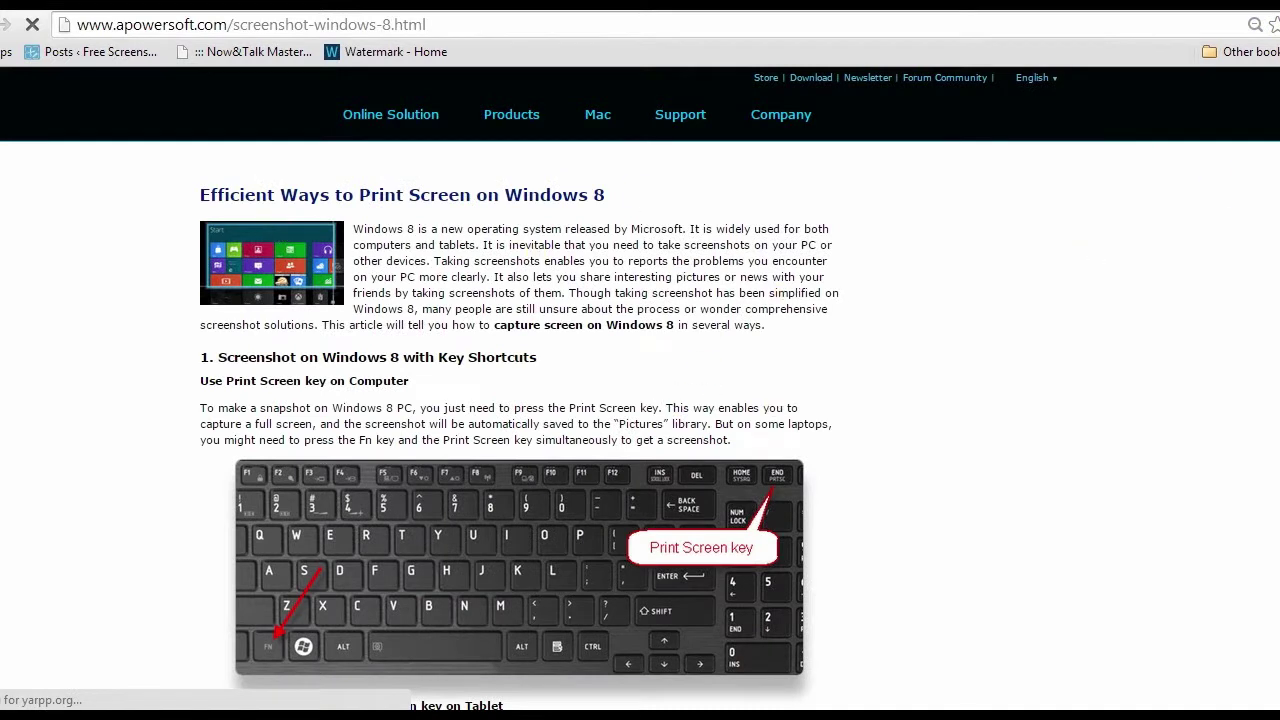
{"action": "scroll", "coordinate": [640, 390], "scroll_direction": "down", "scroll_amount": 10}
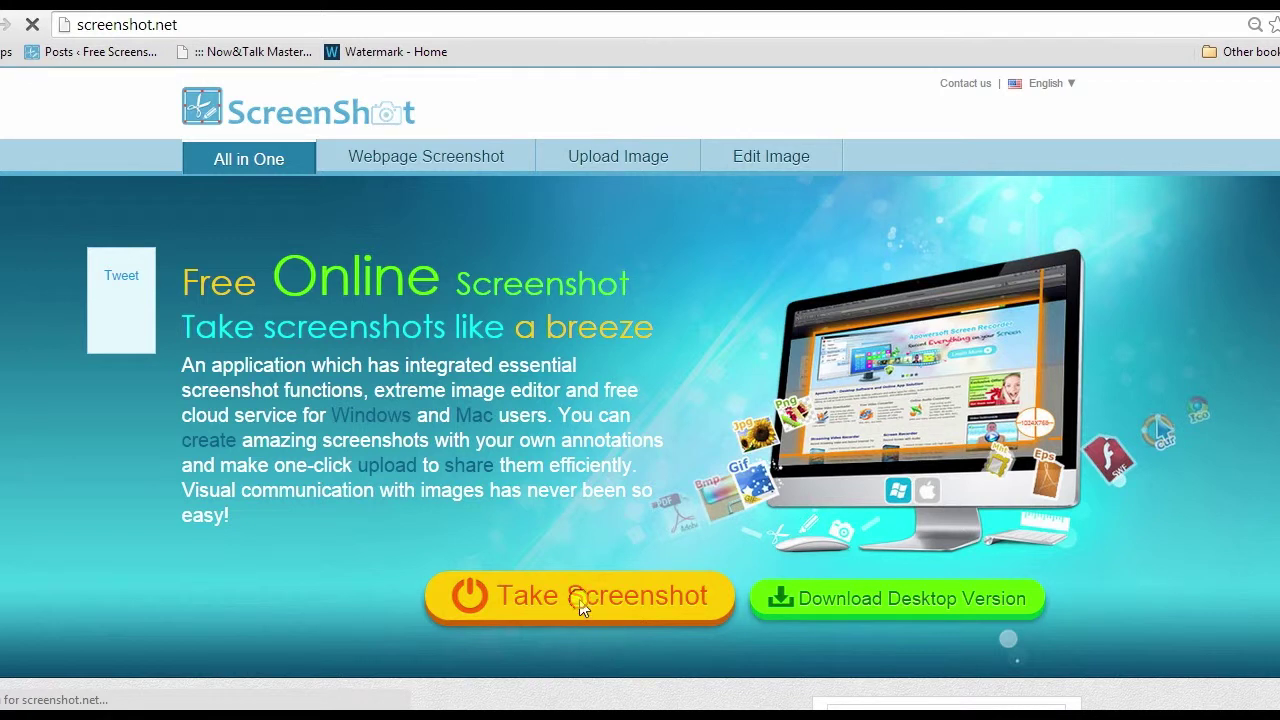
{"action": "left_click", "coordinate": [583, 605]}
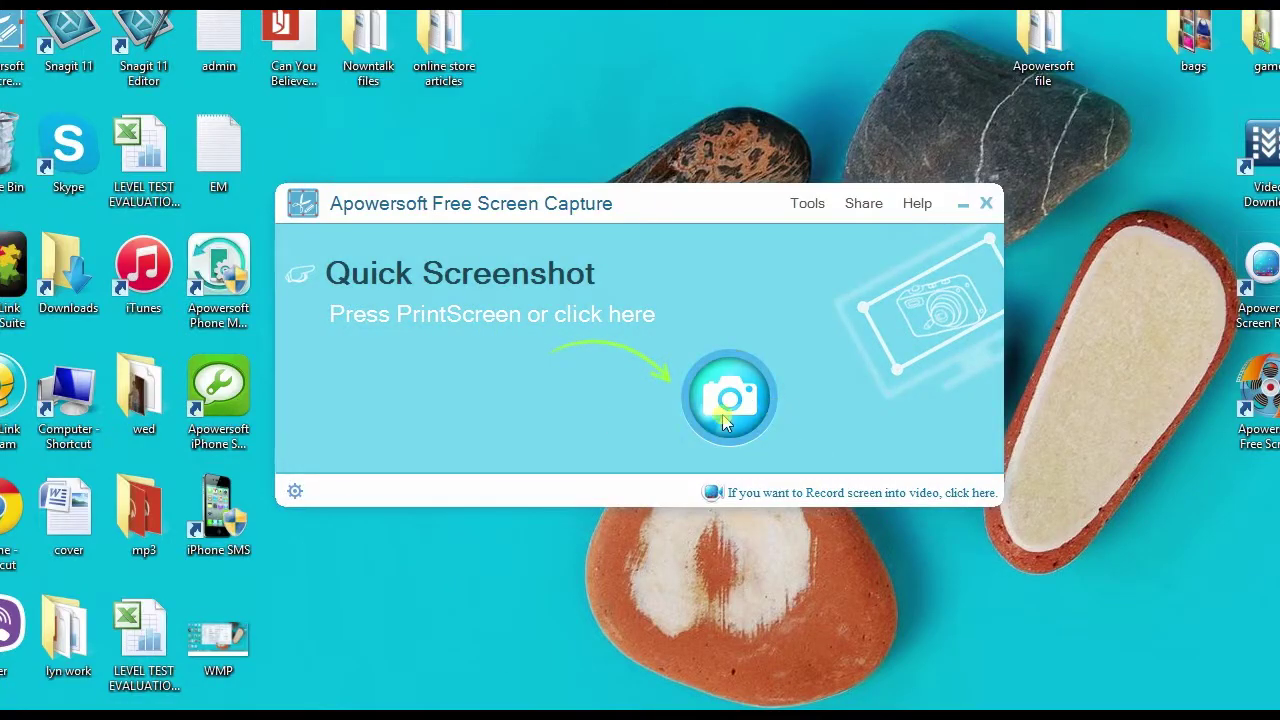
Step: Nudge the Media Player window up and capture a 688 x 484 region around it
{"action": "left_click", "coordinate": [770, 425]}
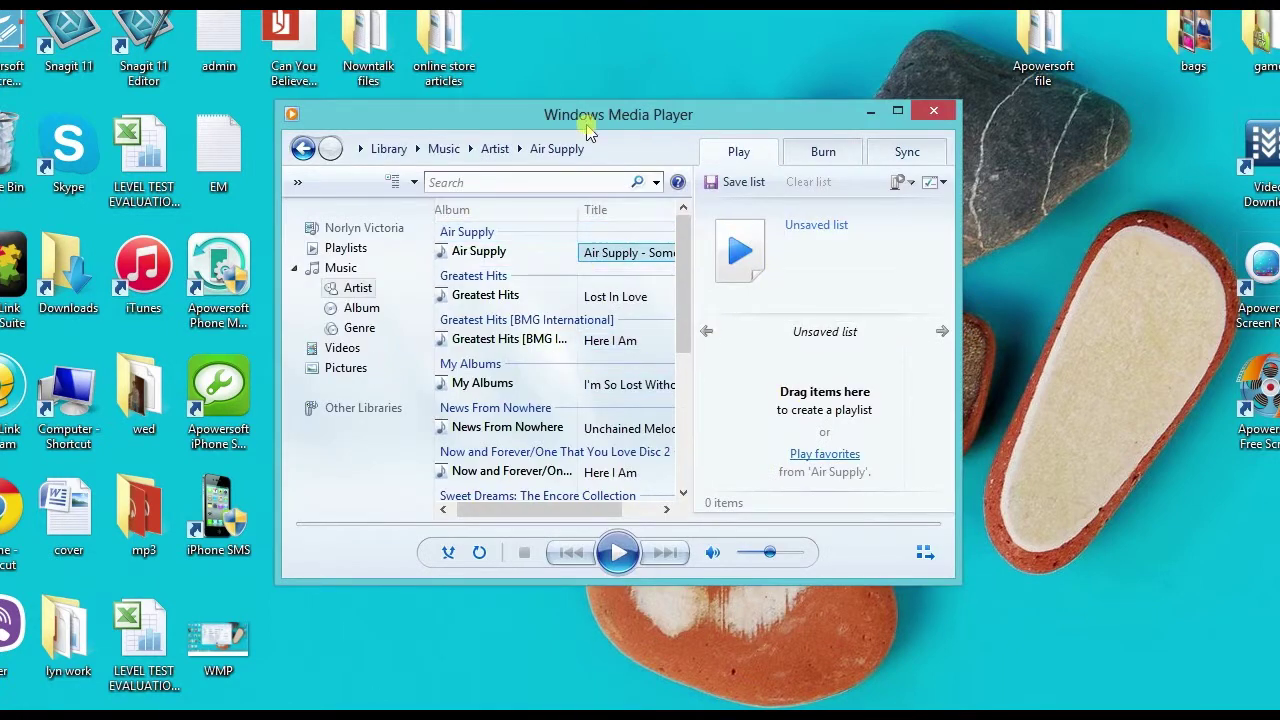
{"action": "left_click", "coordinate": [583, 112]}
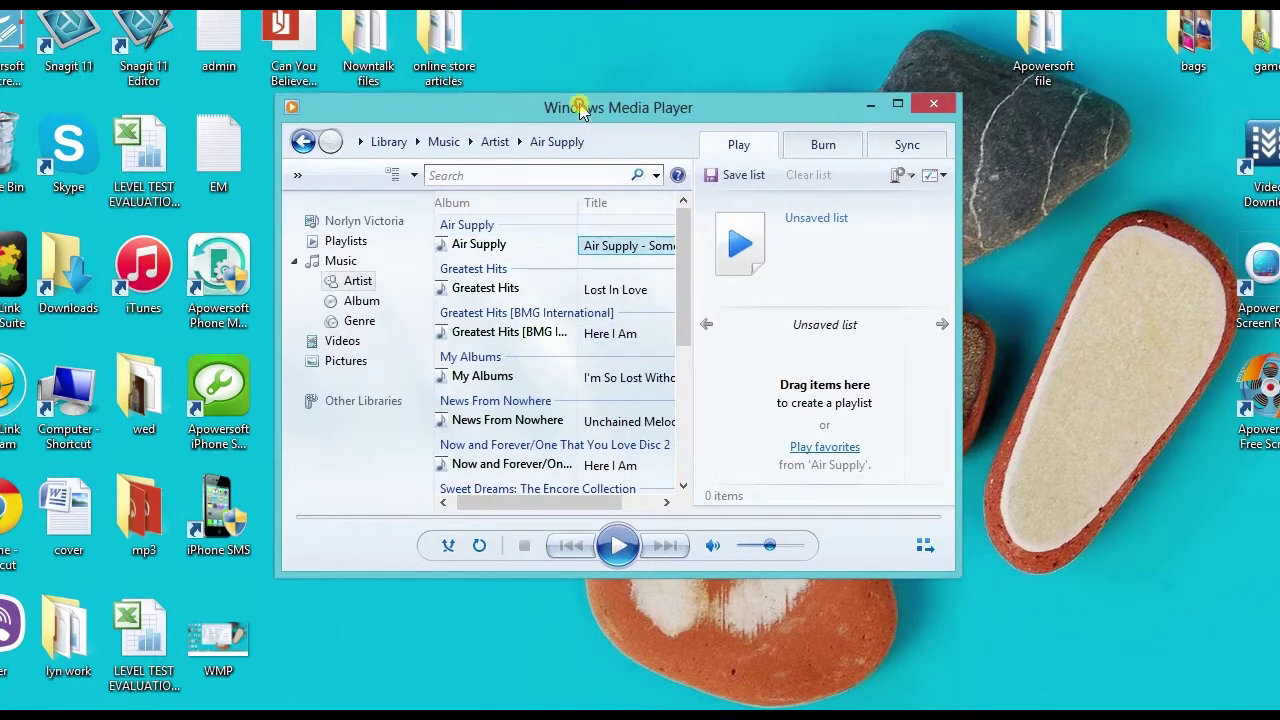
{"action": "left_click_drag", "start_coordinate": [581, 108], "coordinate": [581, 95]}
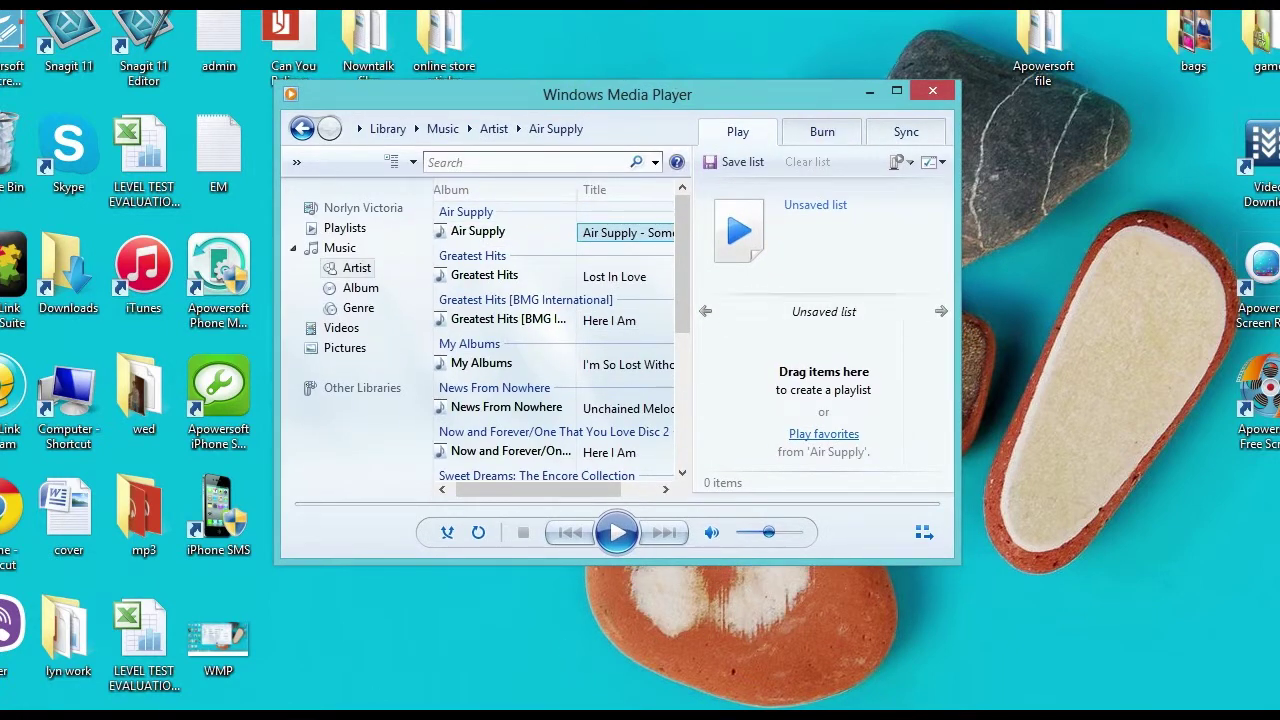
{"action": "left_click", "coordinate": [731, 474]}
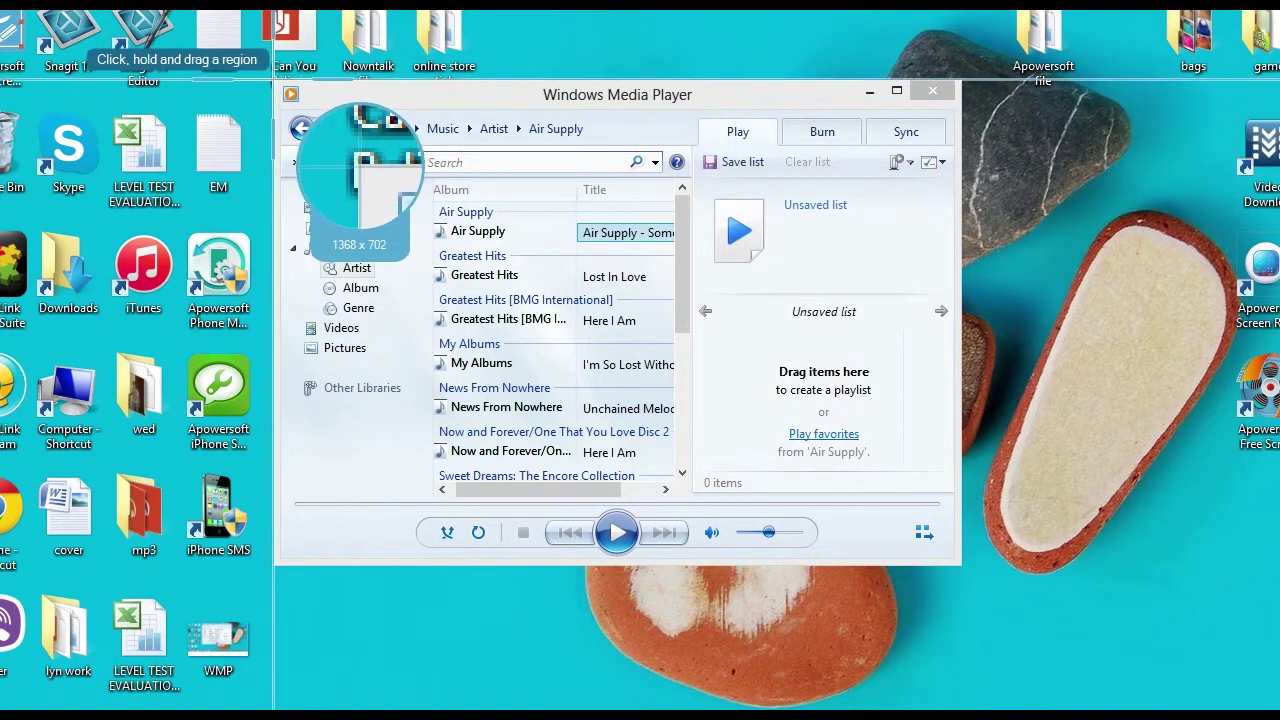
{"action": "mouse_move", "coordinate": [273, 79]}
{"action": "left_mouse_down"}
{"action": "mouse_move", "coordinate": [750, 455]}
{"action": "mouse_move", "coordinate": [943, 522]}
{"action": "mouse_move", "coordinate": [962, 565]}
{"action": "left_mouse_up"}
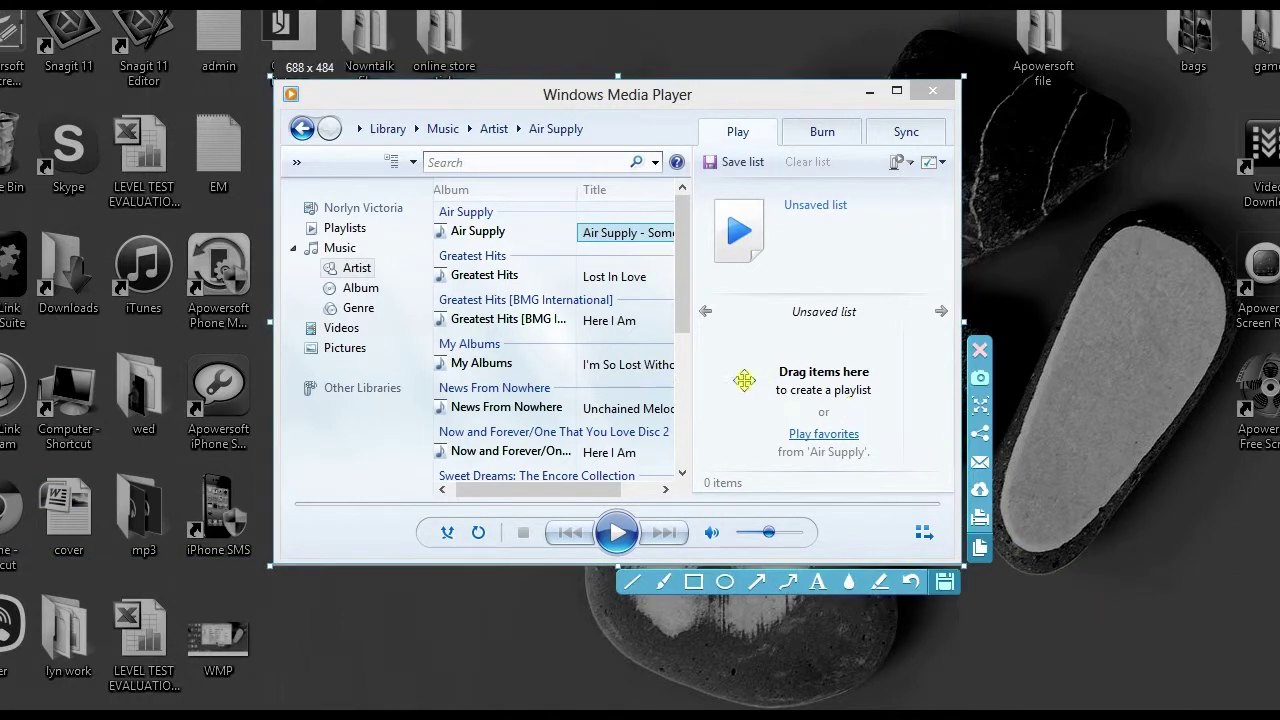
Step: Add a red 'WMP' text label to the capture and save it as PNG on the Desktop
{"action": "left_click", "coordinate": [818, 581]}
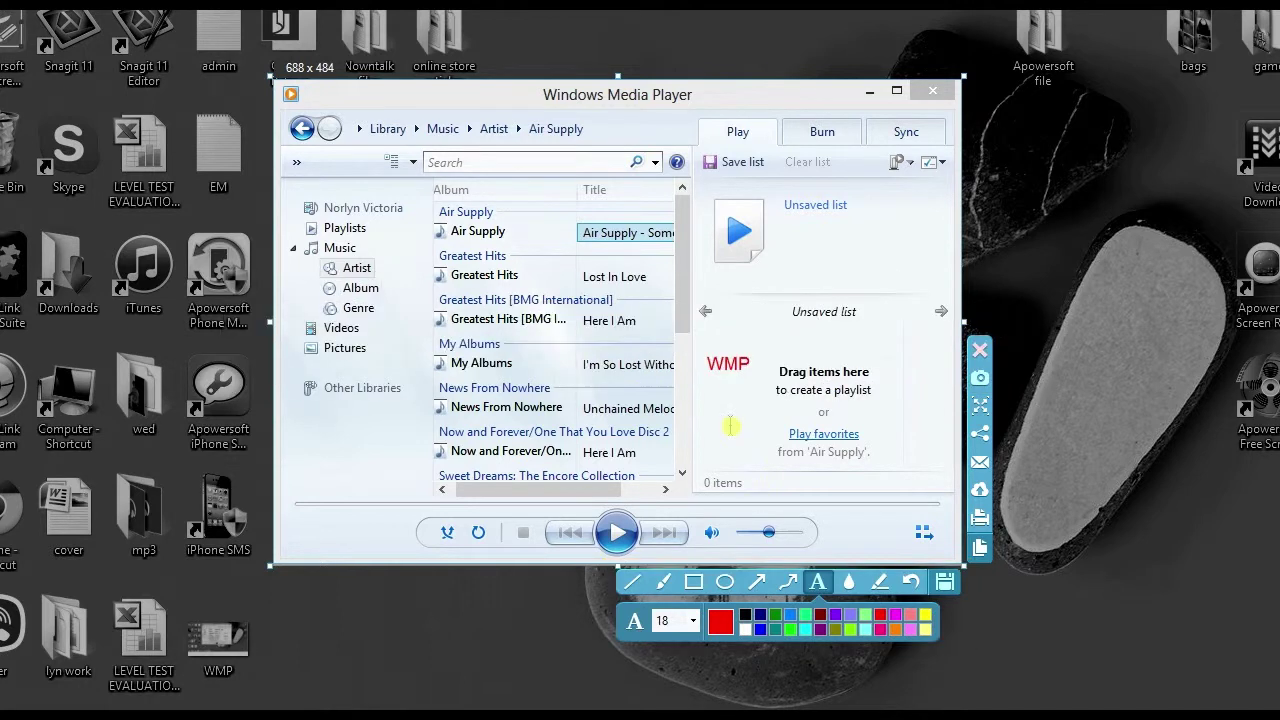
{"action": "left_click", "coordinate": [818, 581]}
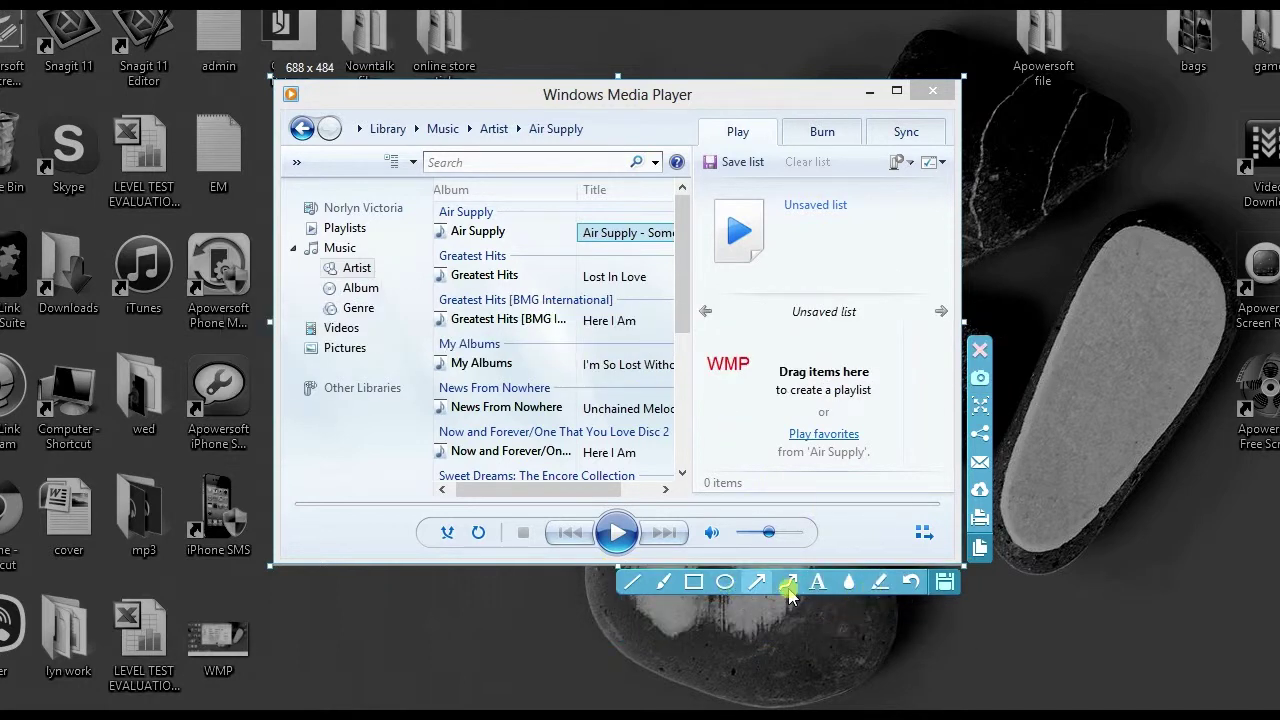
{"action": "left_click", "coordinate": [979, 433]}
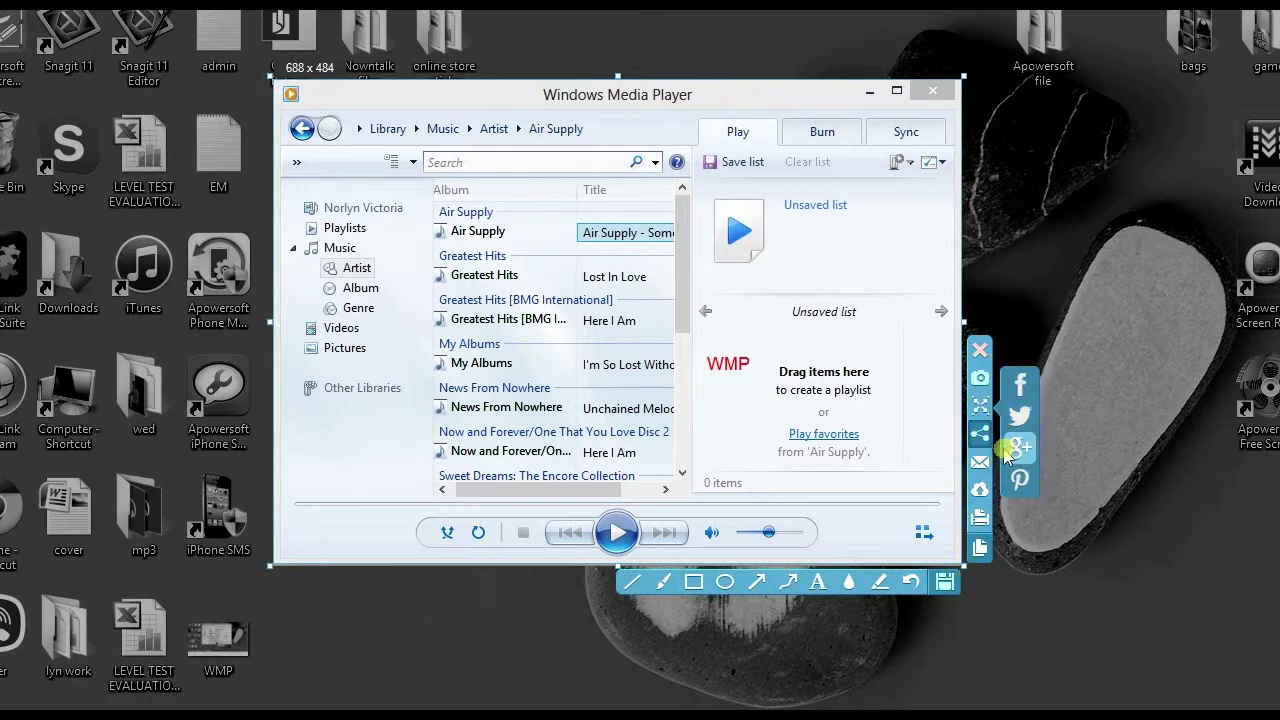
{"action": "left_click", "coordinate": [945, 583]}
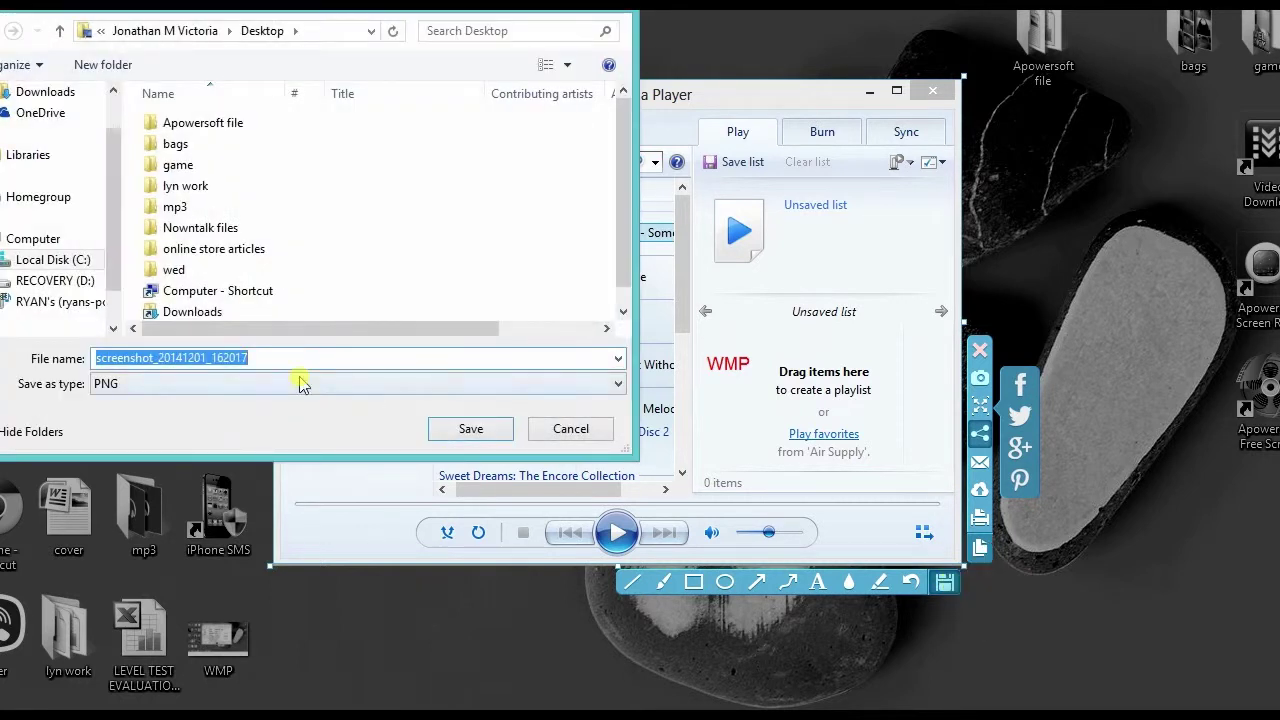
{"action": "left_click", "coordinate": [468, 428]}
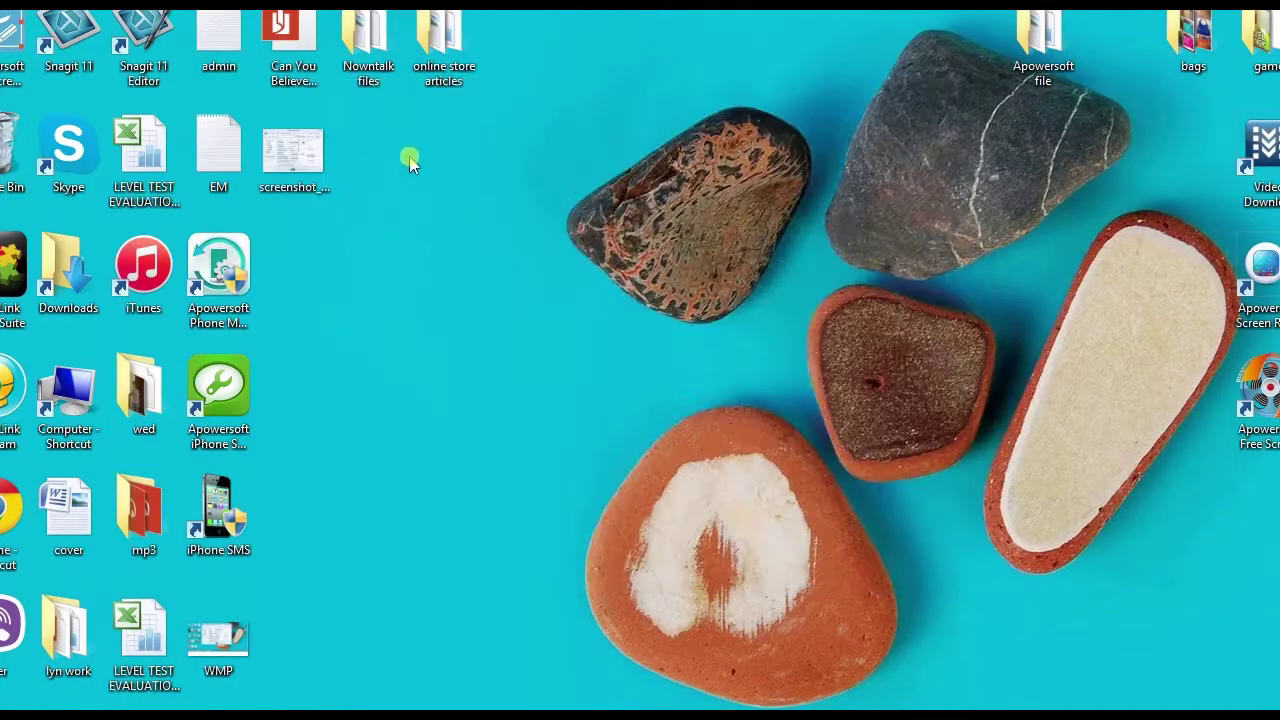
Step: Preview the annotated screenshot file from the desktop in Photo Viewer
{"action": "right_click", "coordinate": [288, 170]}
{"action": "left_click", "coordinate": [352, 277]}
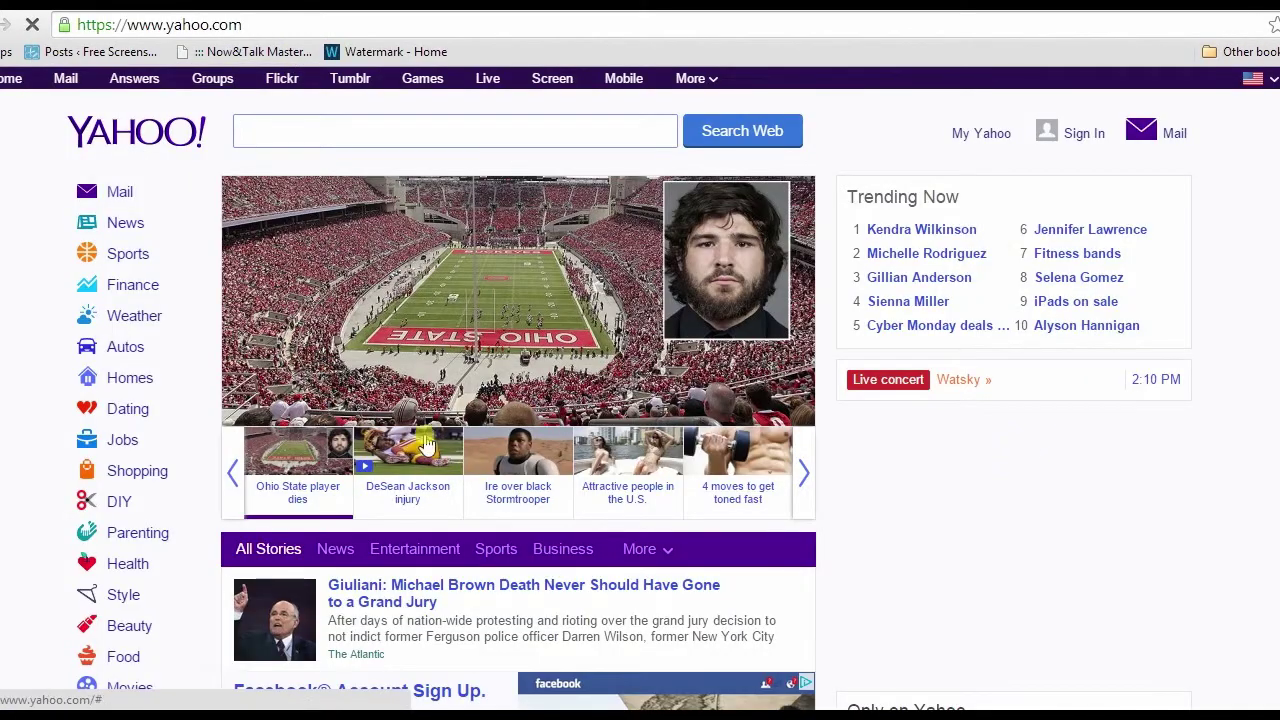
{"action": "left_click", "coordinate": [301, 25]}
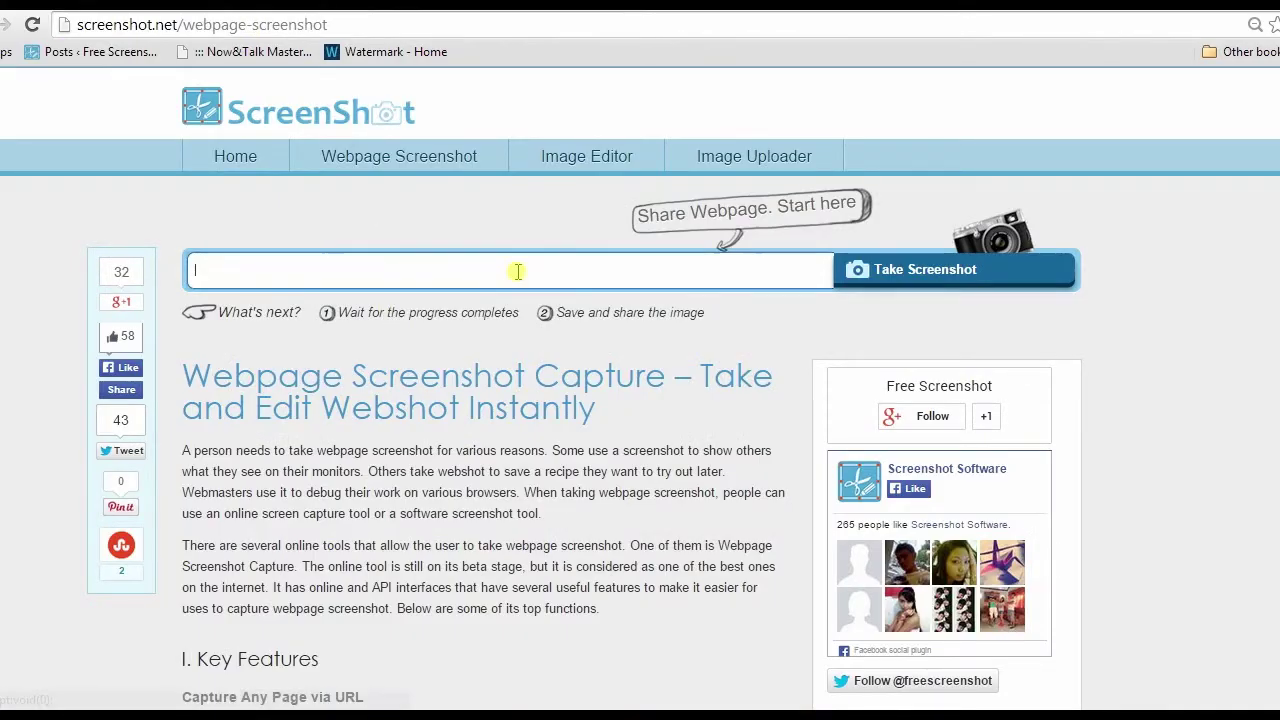
{"action": "left_click", "coordinate": [925, 269]}
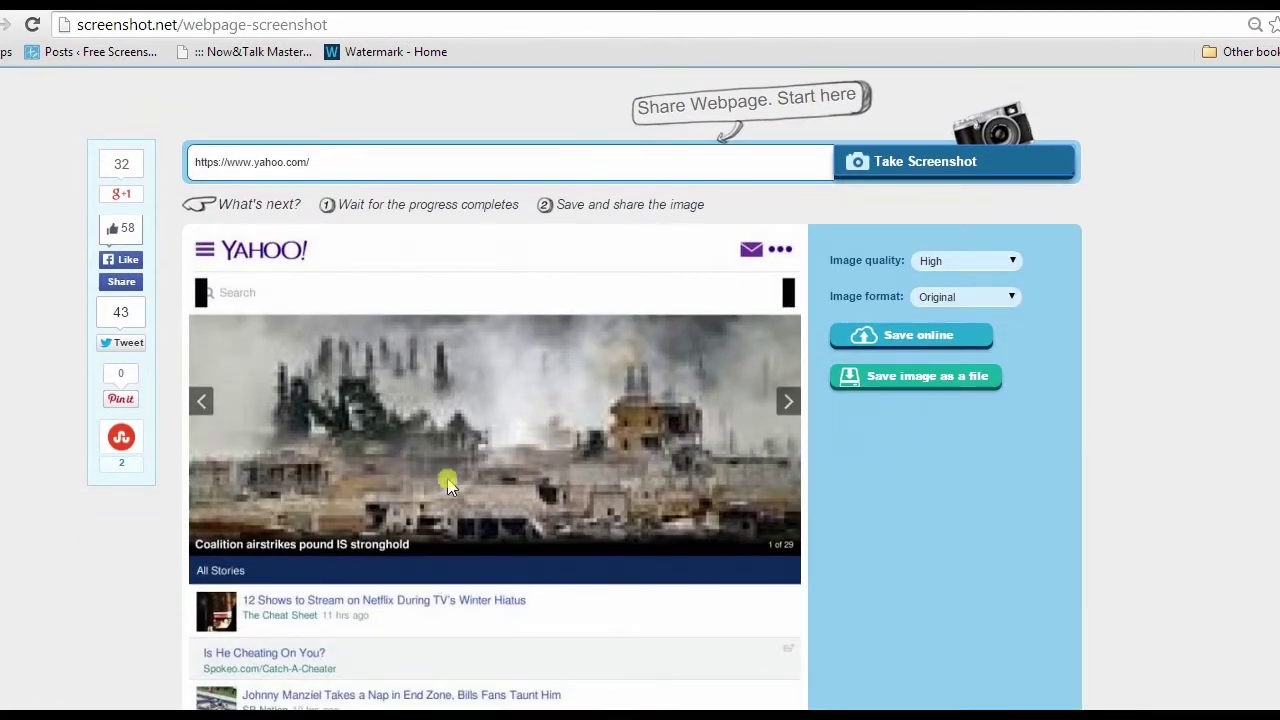
Step: Download the Yahoo capture as 7g5liz5.jpg and open it
{"action": "scroll", "coordinate": [495, 430], "scroll_direction": "down", "scroll_amount": 1}
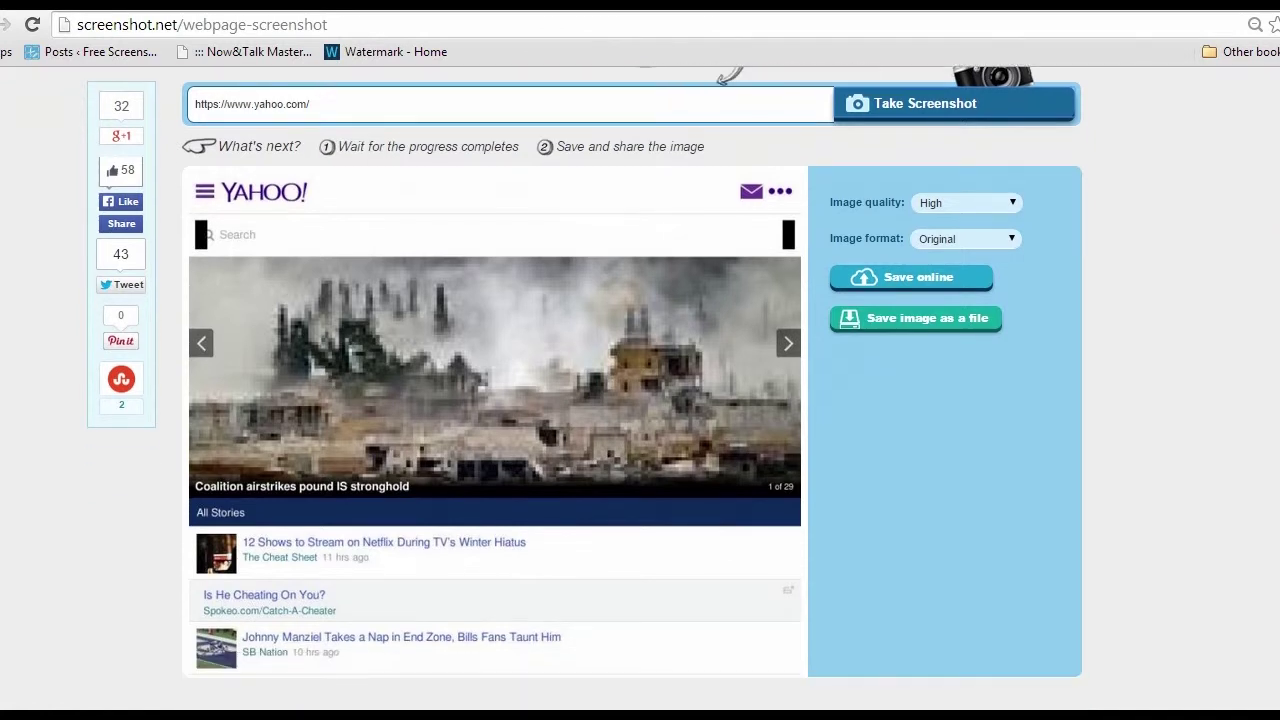
{"action": "left_click", "coordinate": [919, 333]}
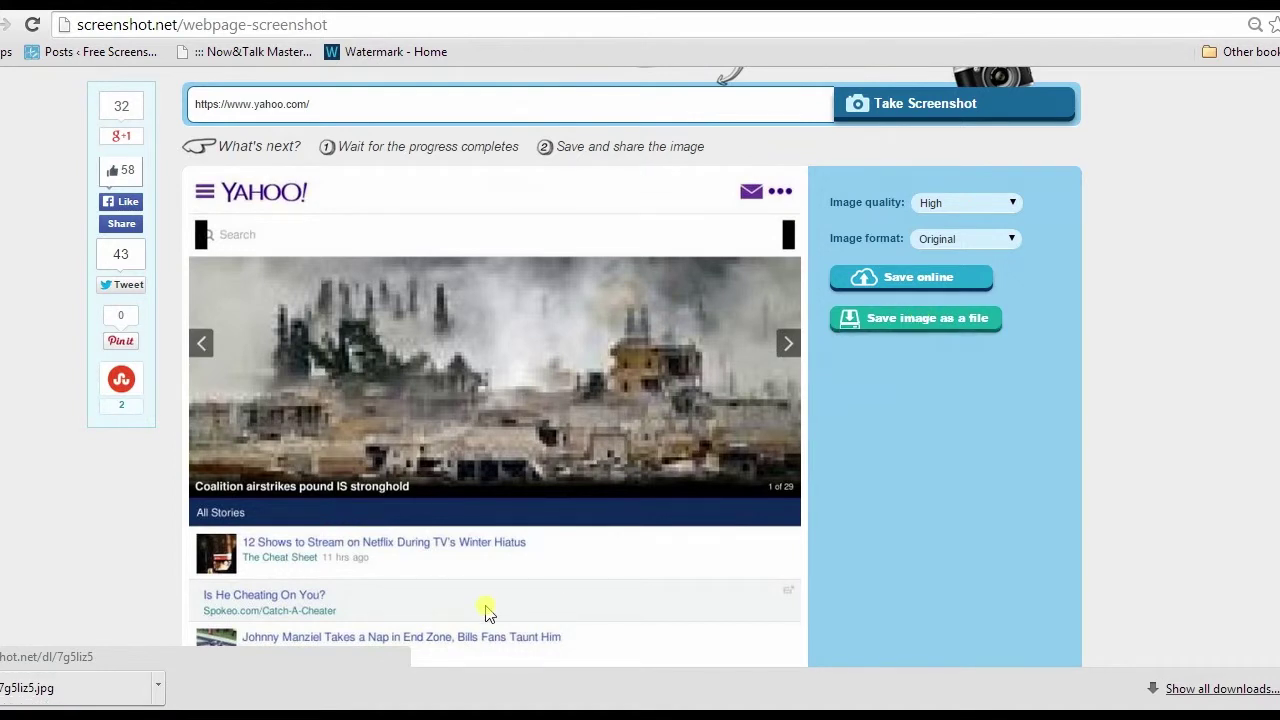
{"action": "left_click", "coordinate": [75, 688]}
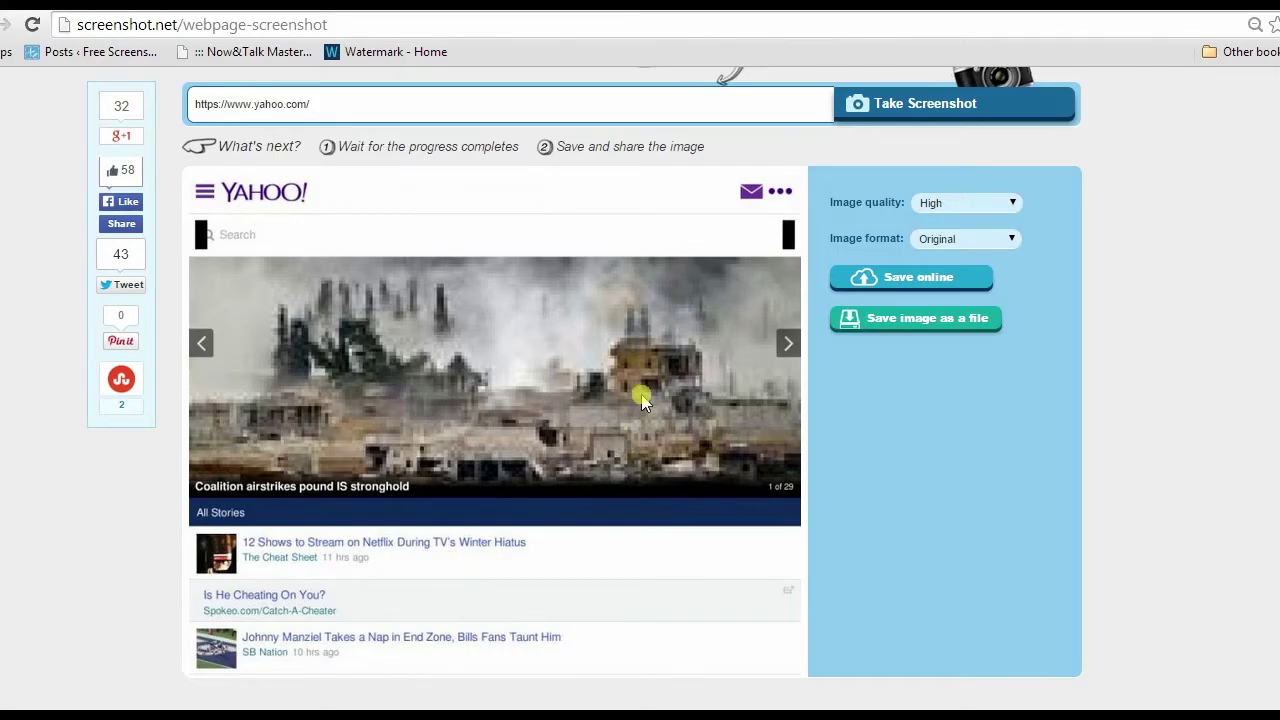
Step: Upload the Yahoo capture to screenshot.net and open it in the online image editor
{"action": "left_click", "coordinate": [900, 280]}
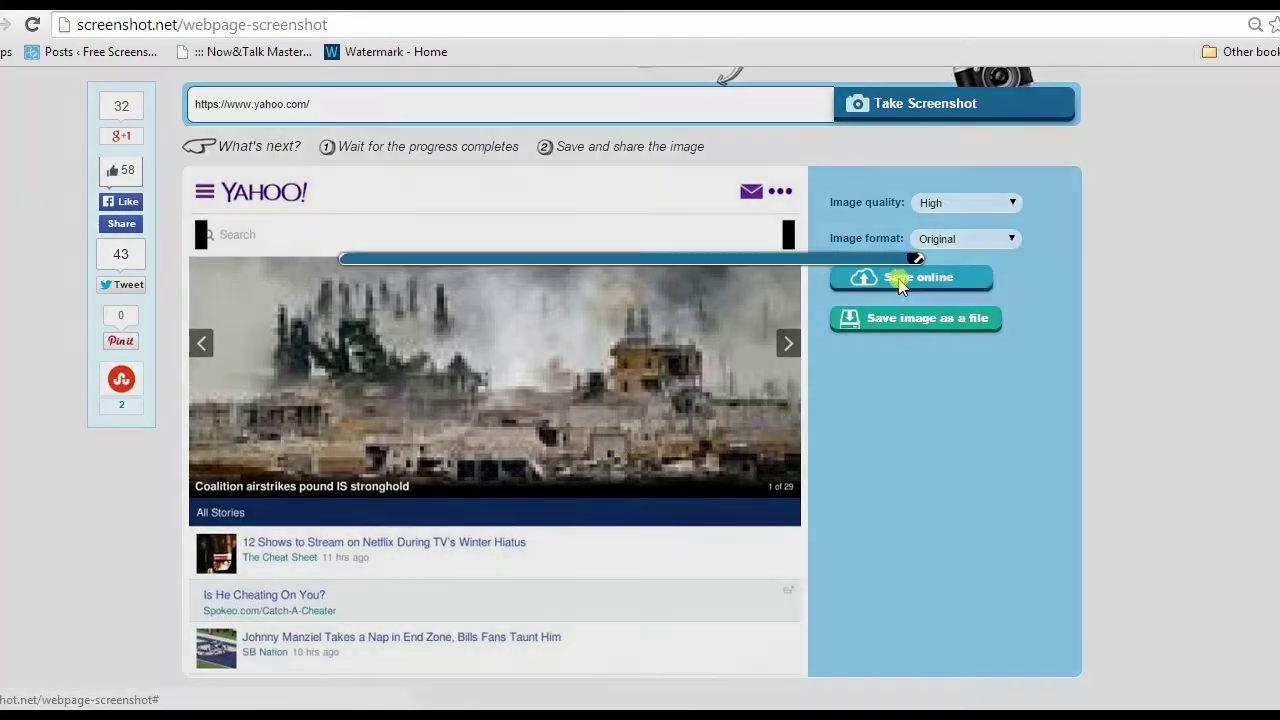
{"action": "left_click", "coordinate": [660, 460]}
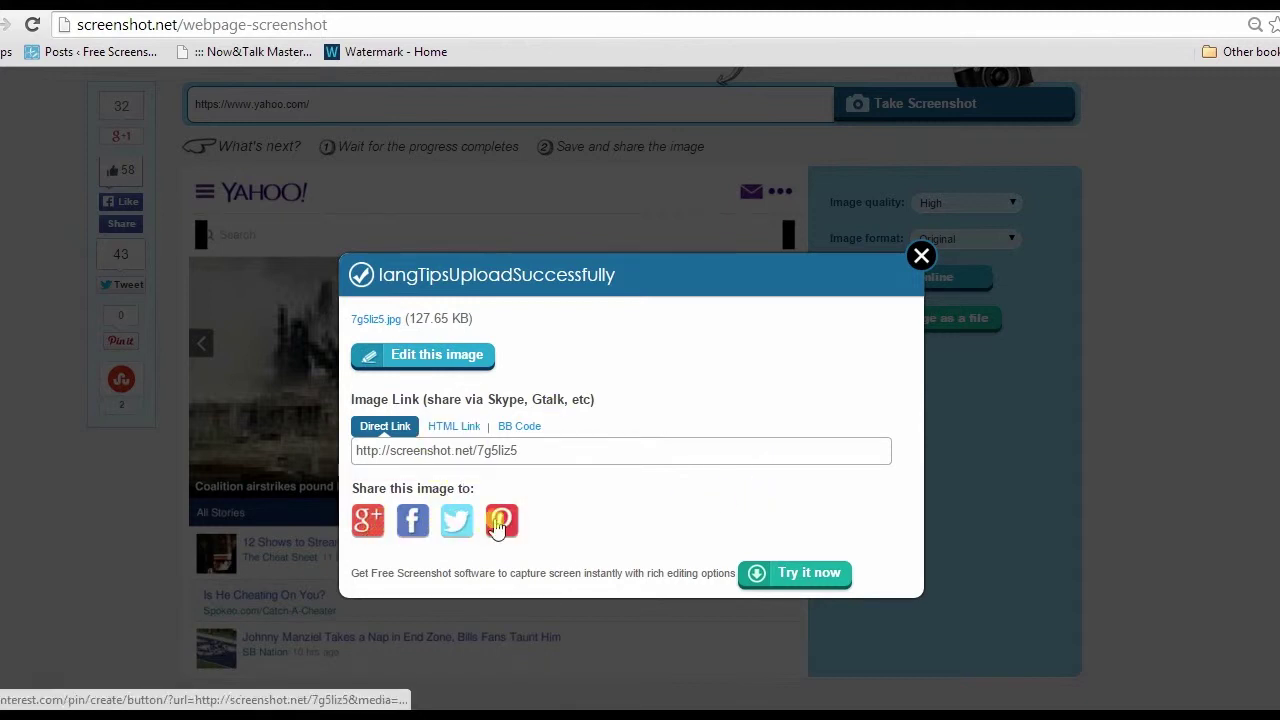
{"action": "left_click", "coordinate": [420, 370]}
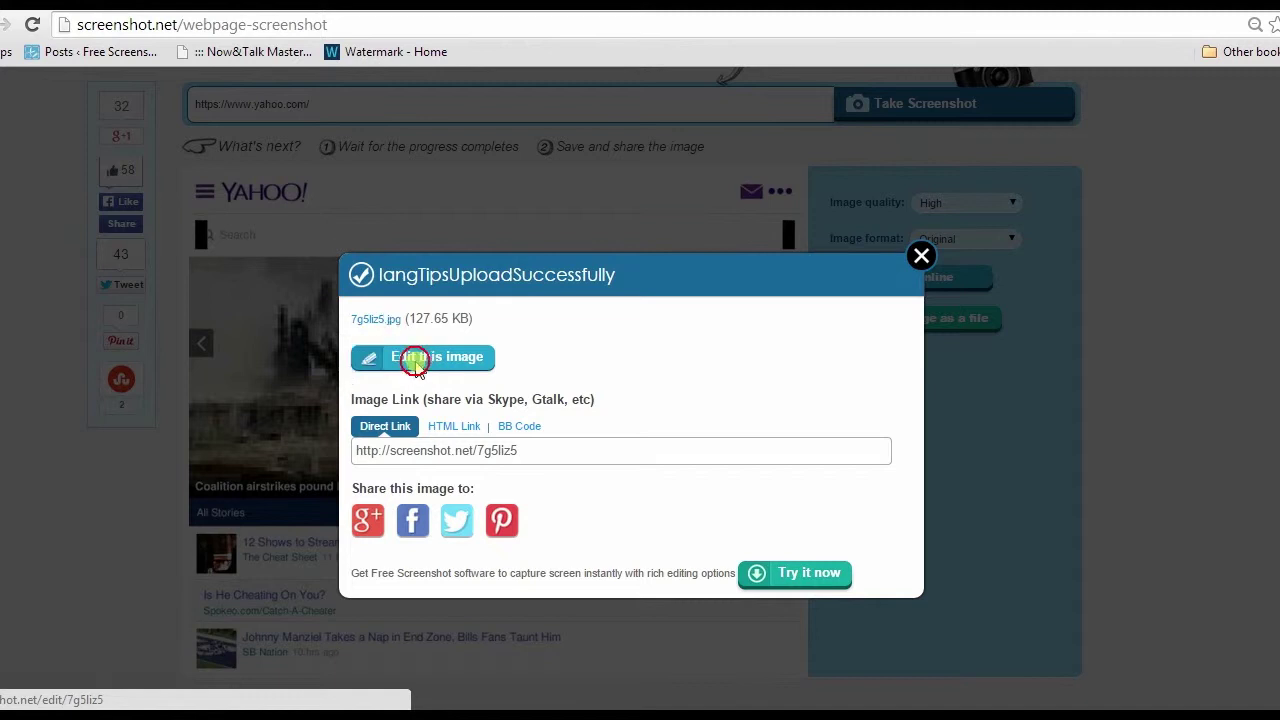